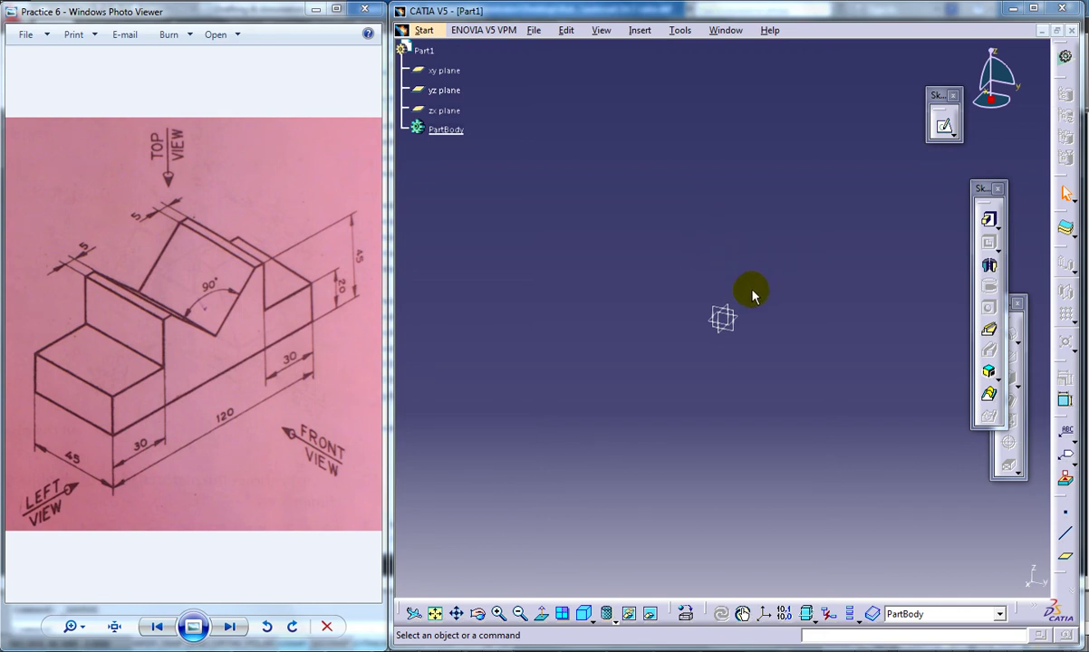
Browse the Insert > Transformation Features menu and close it without choosing a command
click(639, 29)
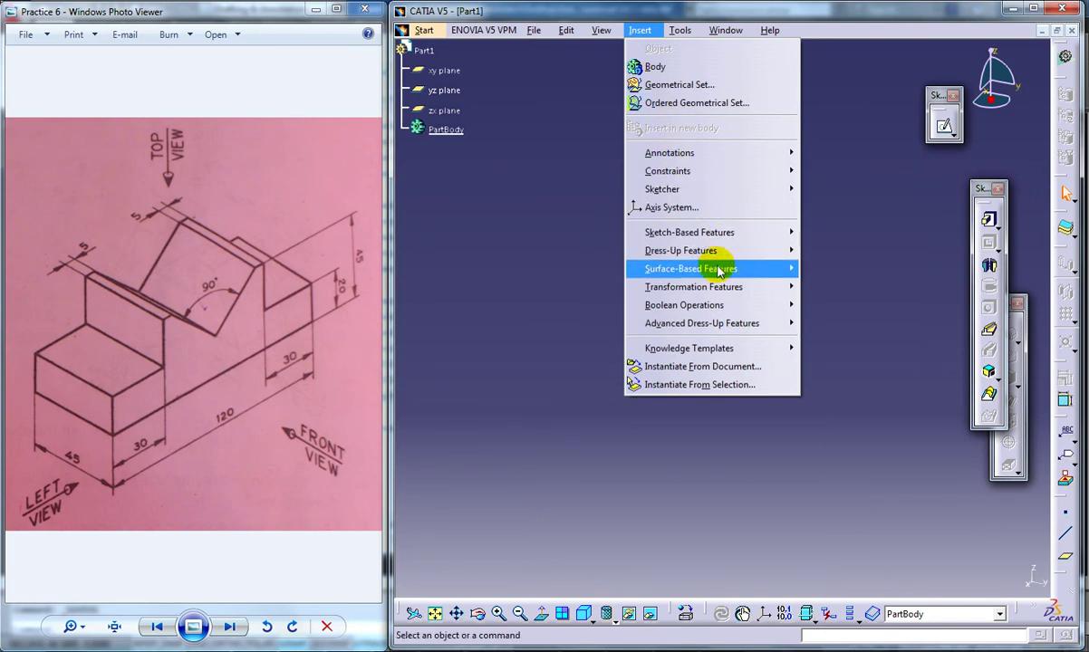
mouse_move(693, 286)
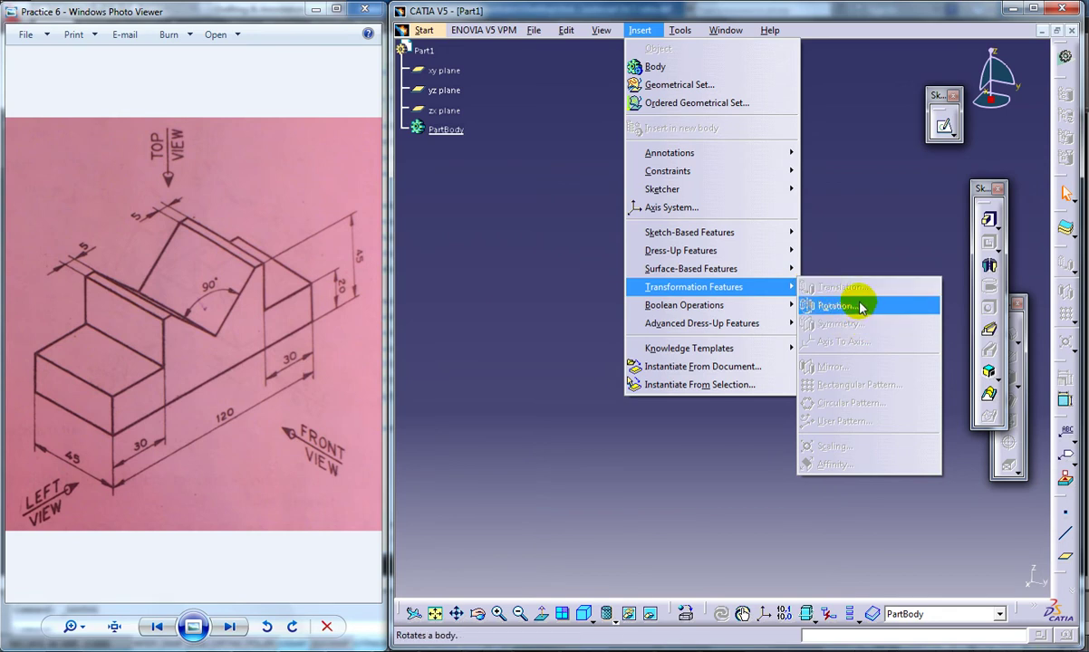
click(857, 227)
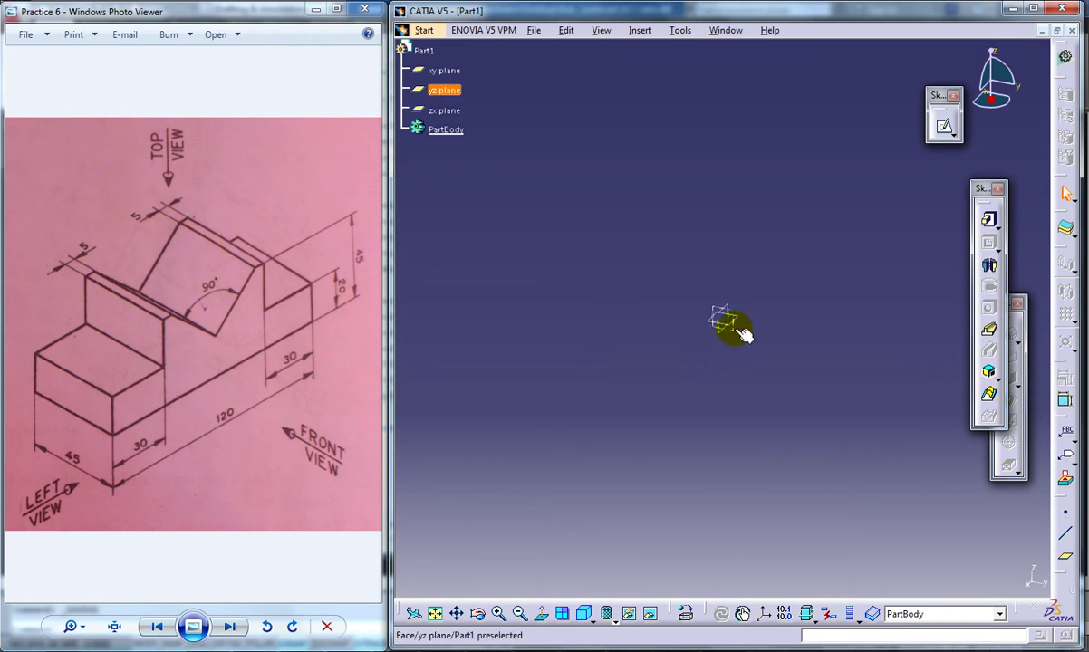
On the yz plane, sketch a closed stepped profile with a slanted edge from the origin
click(945, 126)
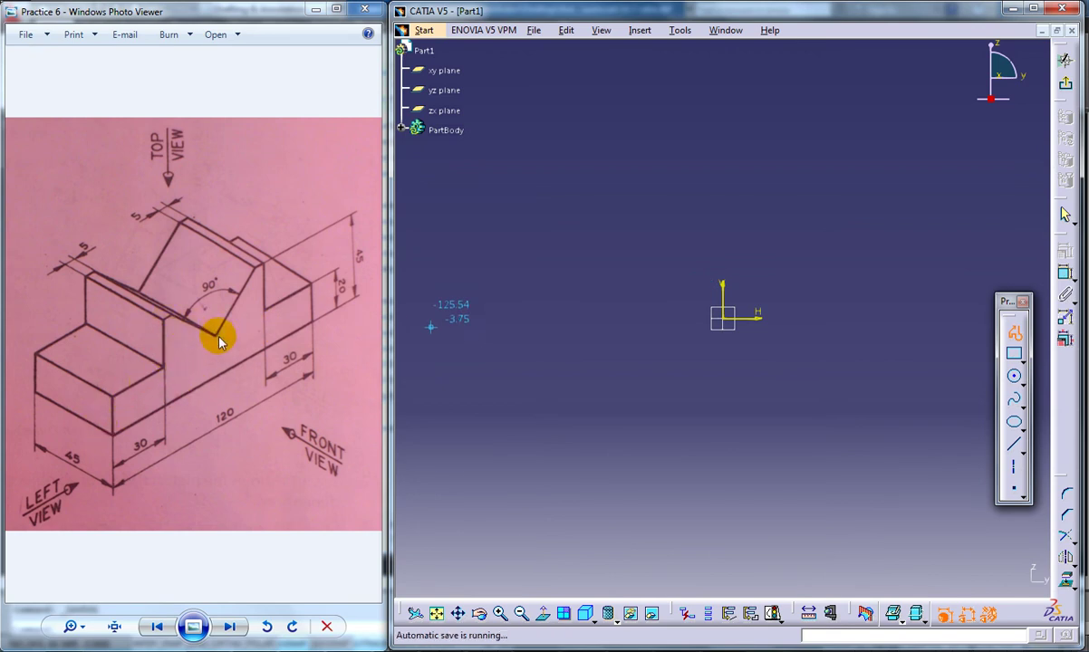
click(722, 317)
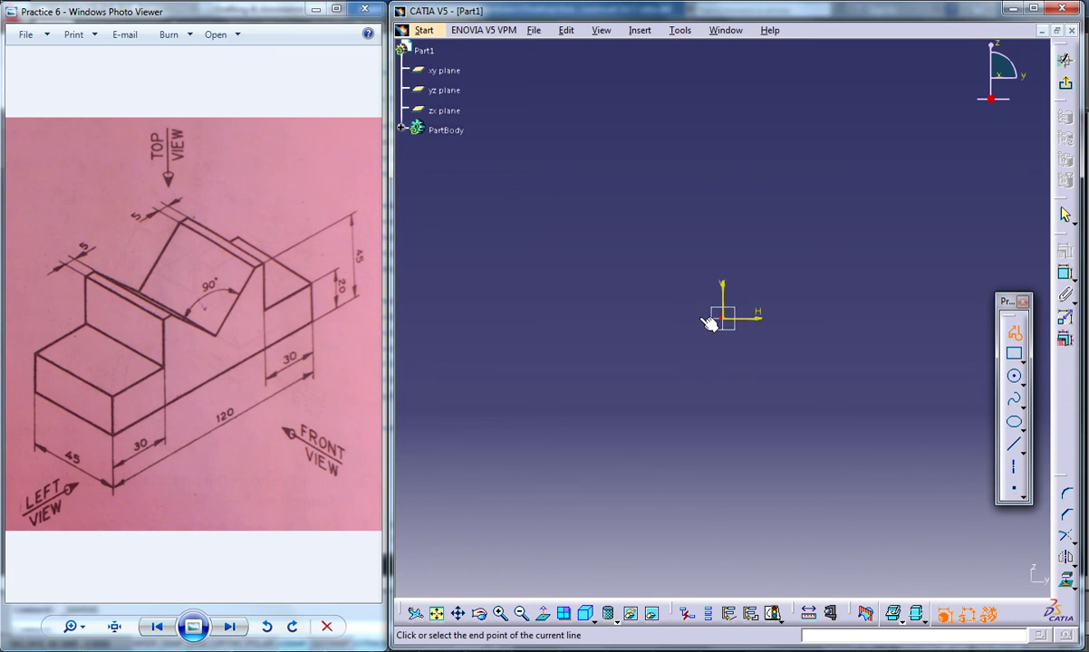
click(557, 317)
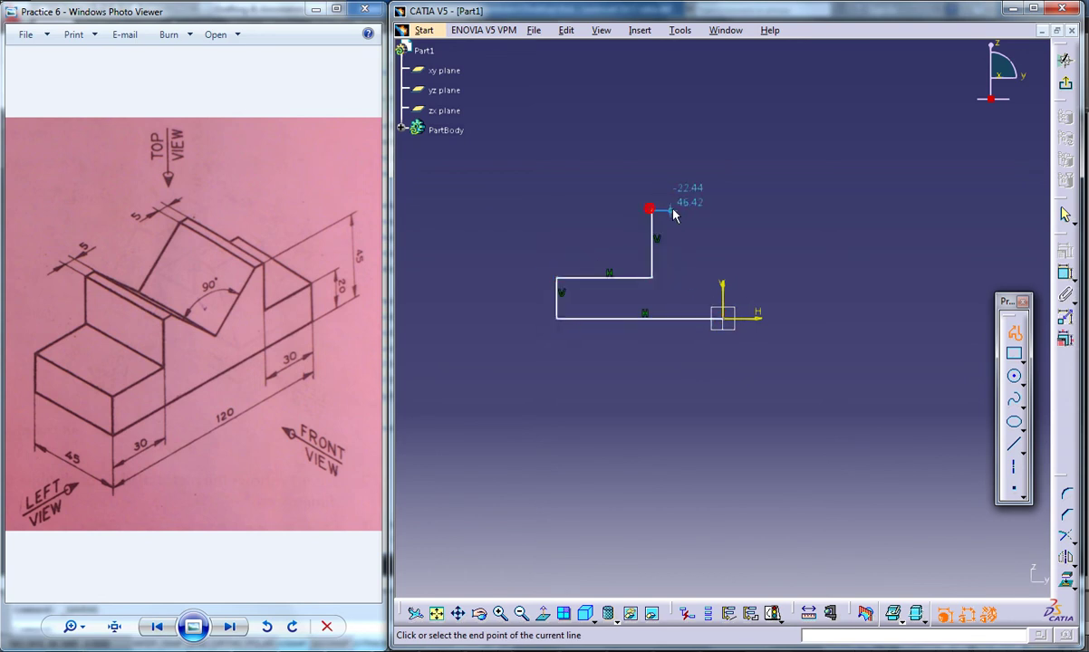
click(724, 274)
click(724, 318)
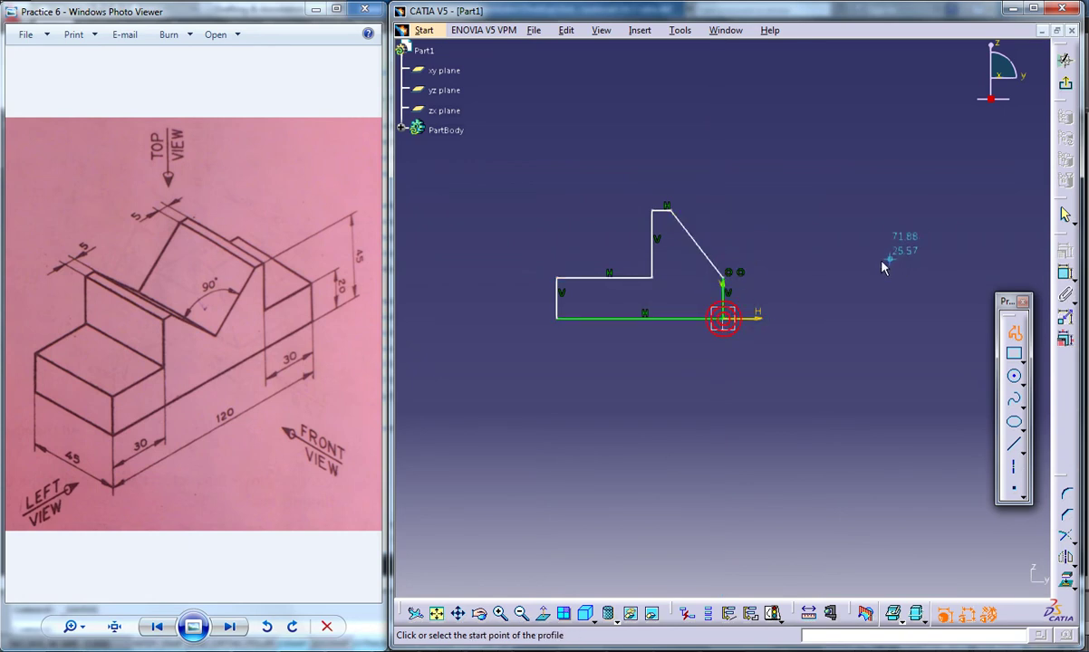
Dimension the bottom edge to 60 and the left vertical edge to 20
click(644, 318)
click(656, 360)
double_click(661, 361)
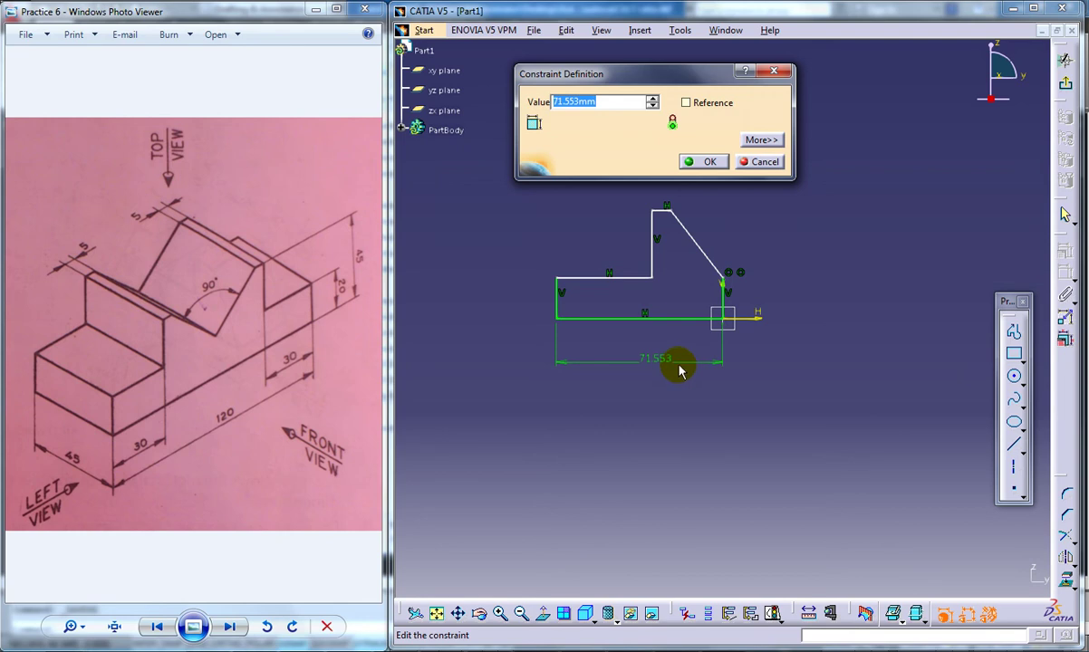
text(60)
key(Return)
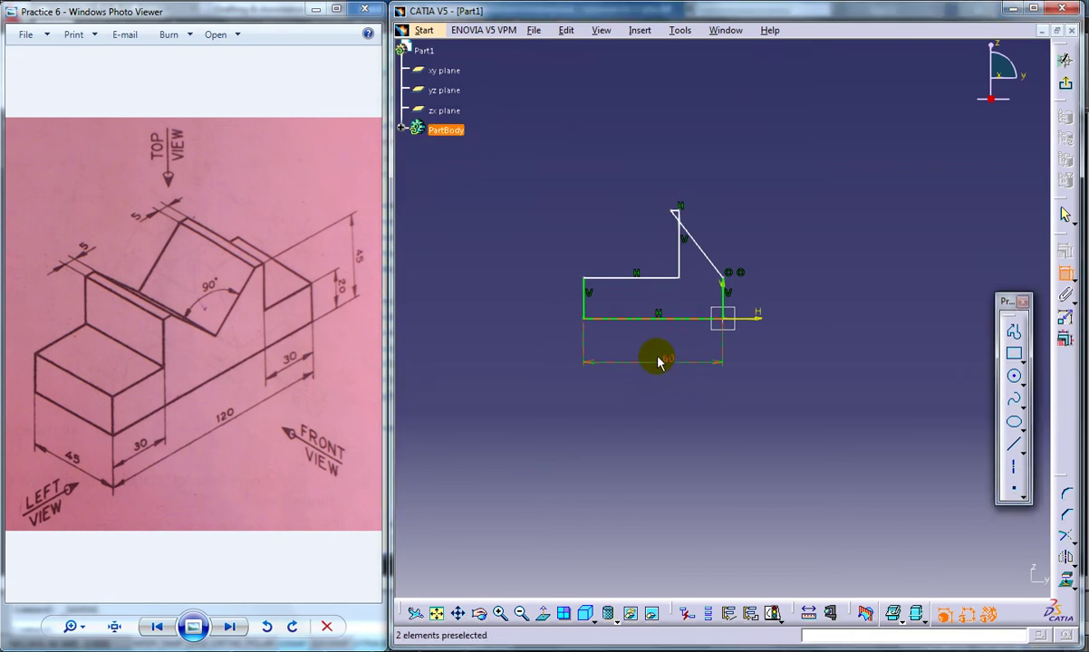
click(585, 302)
click(570, 289)
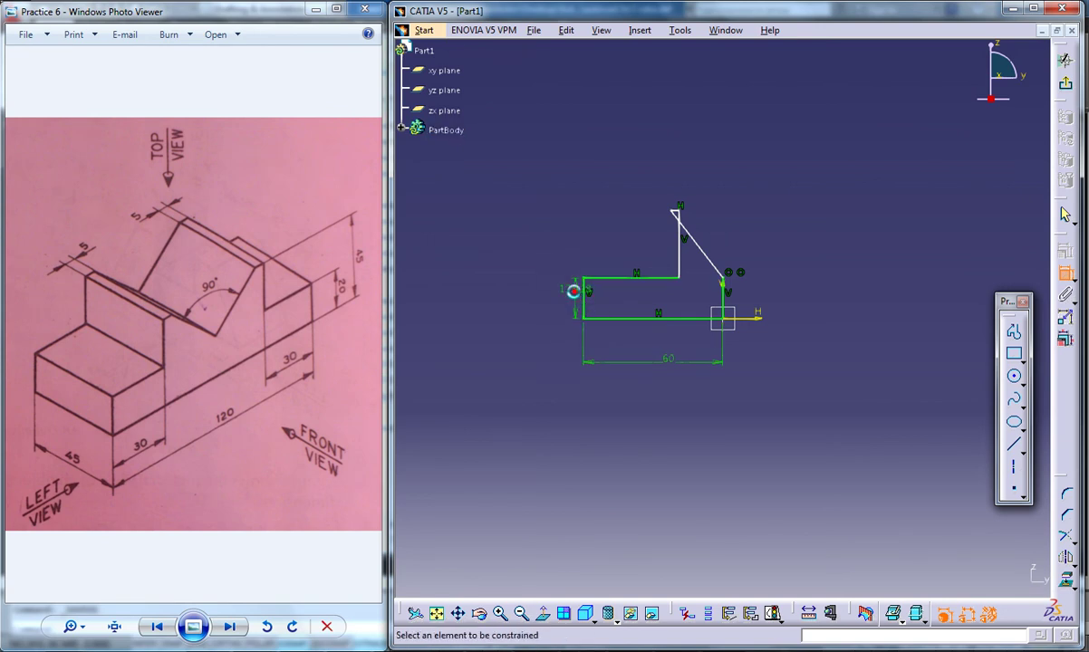
double_click(572, 287)
text(20mm)
key(Return)
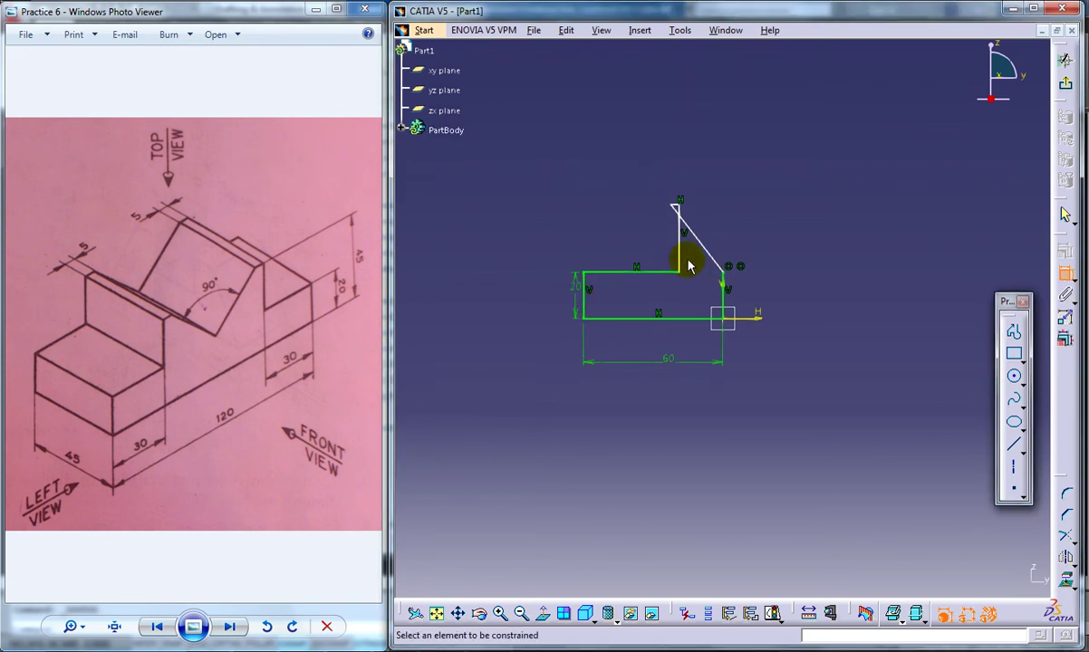
click(726, 218)
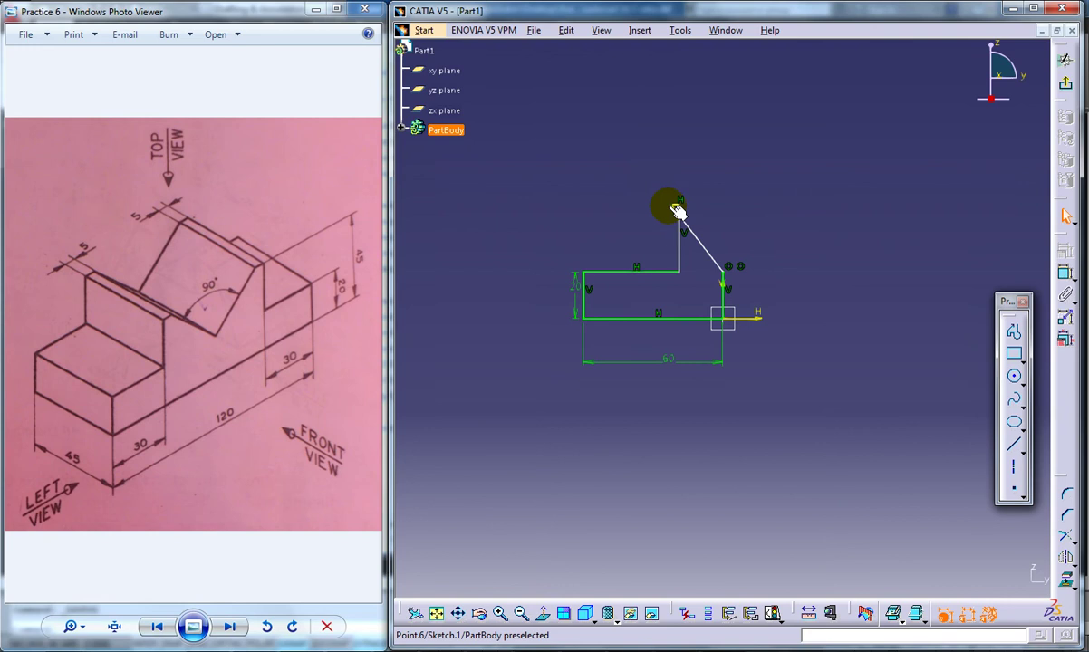
Dimension the top flat to 5, the step height to 25, and the slant to 45°
click(1058, 271)
click(685, 207)
click(693, 161)
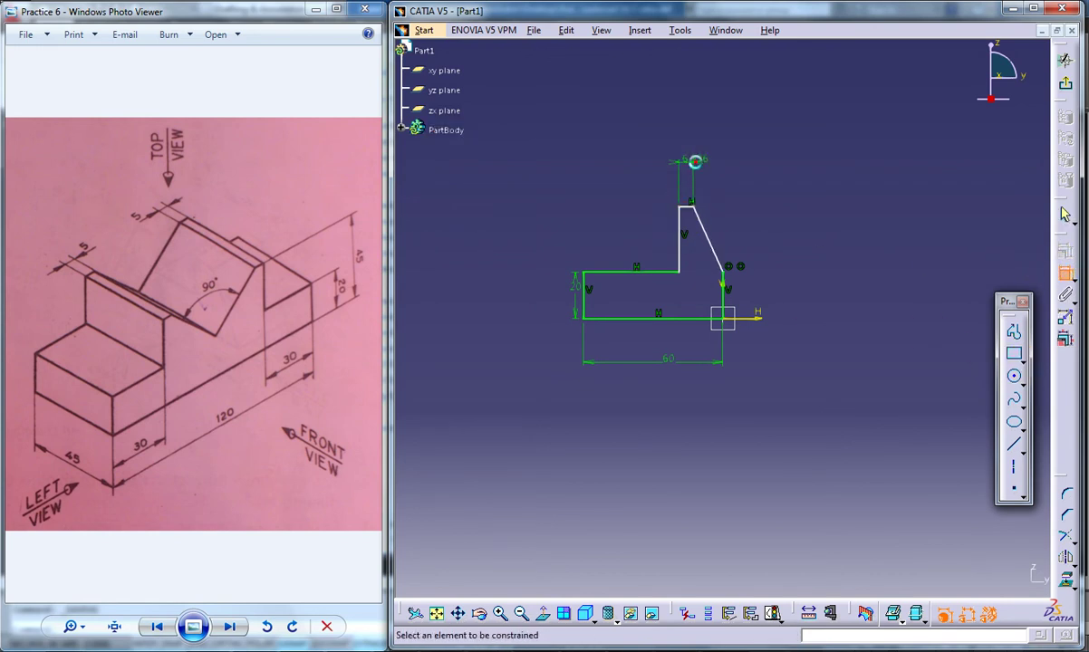
double_click(693, 161)
key(Return)
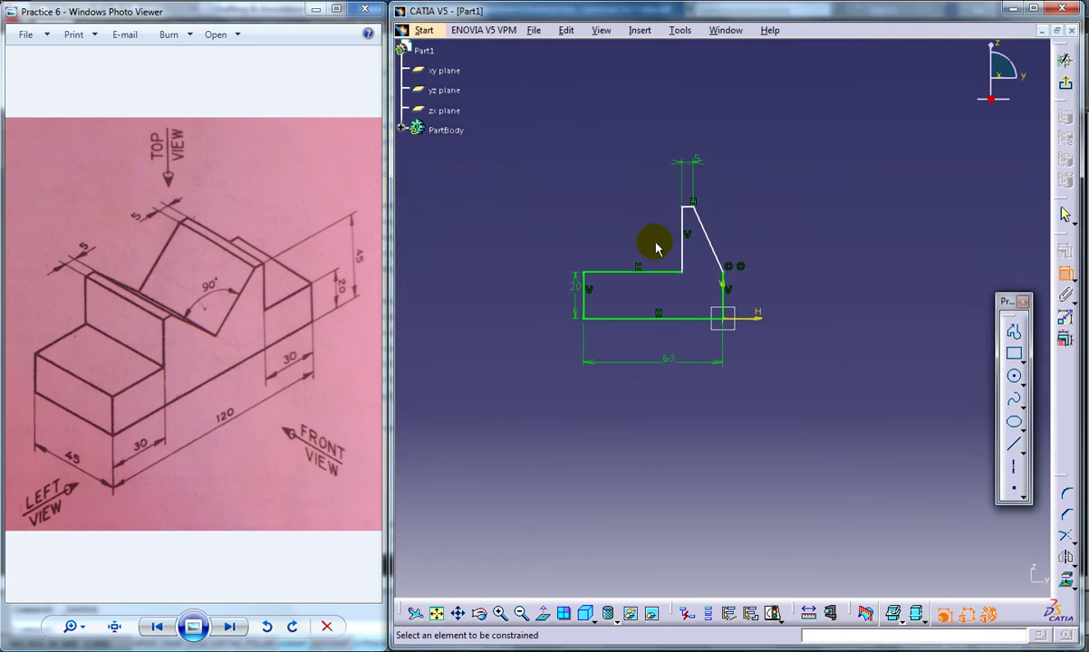
click(684, 238)
double_click(615, 227)
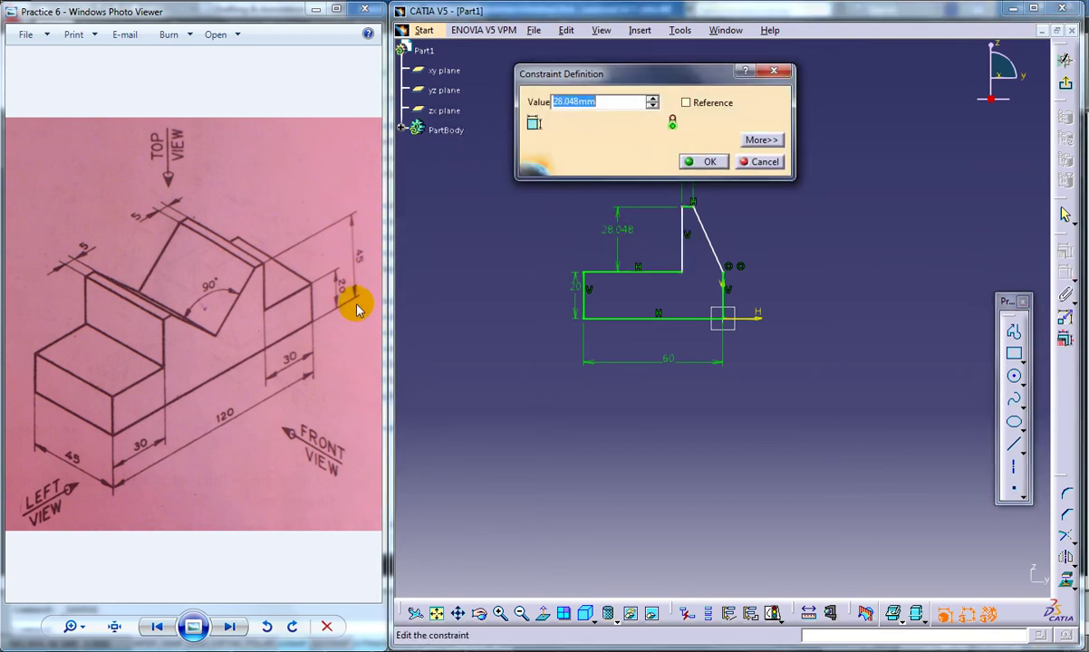
key(Return)
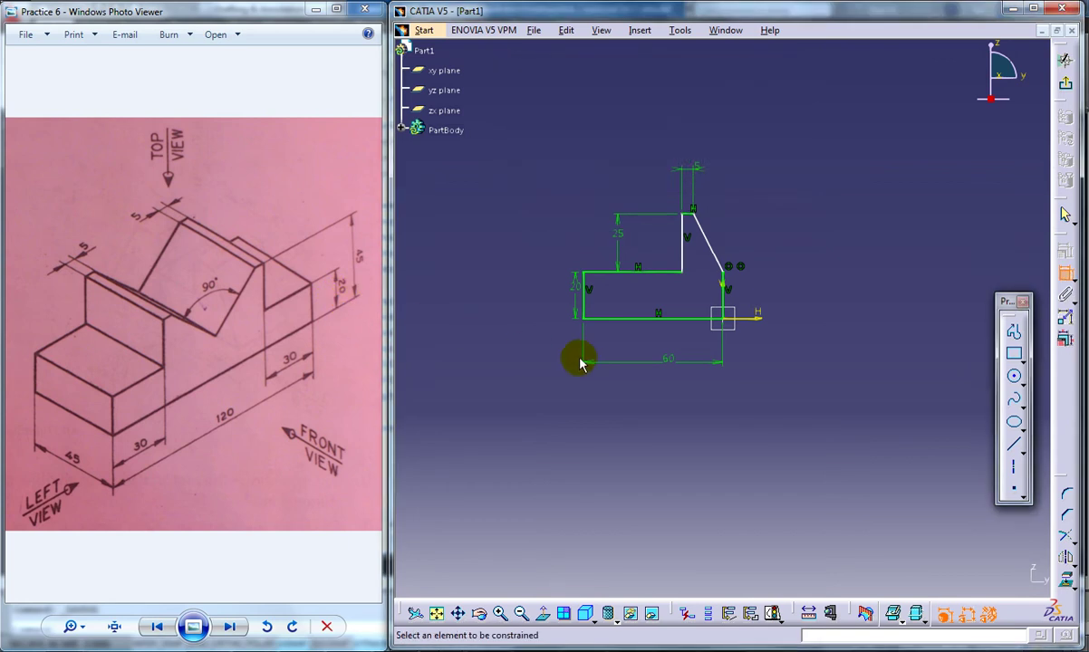
click(712, 241)
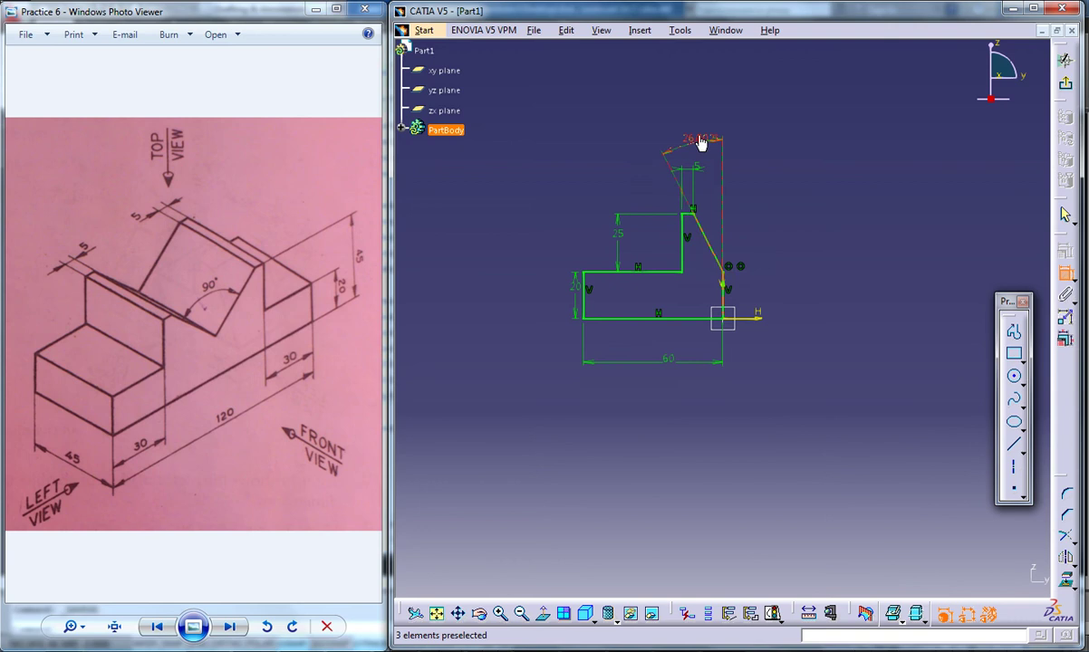
double_click(701, 141)
text(45)
key(Return)
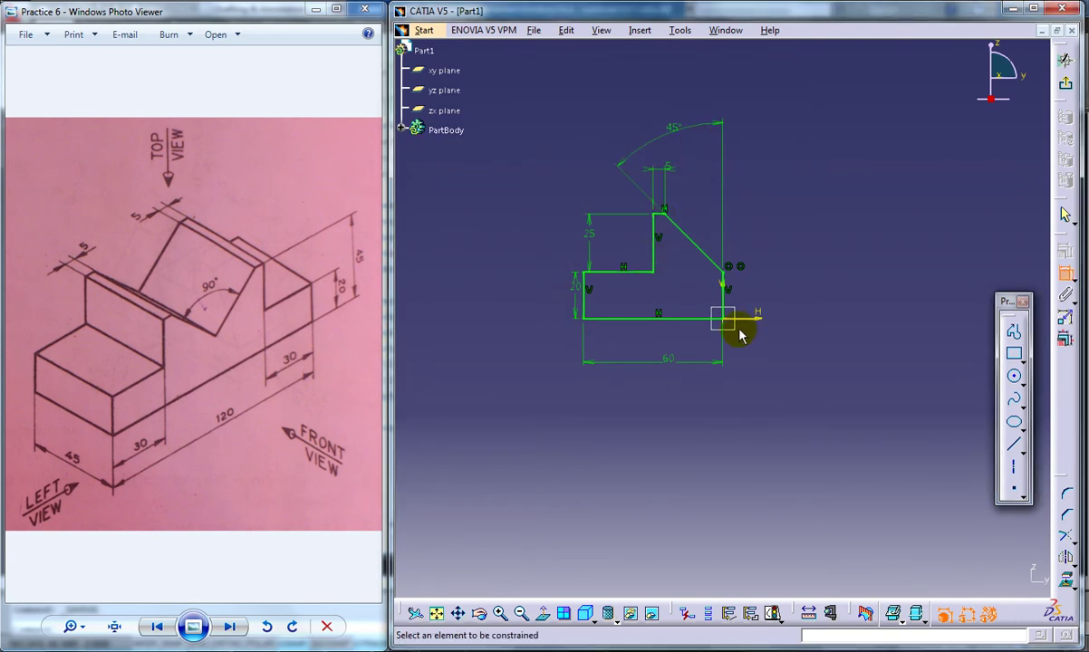
Exit the sketch and pad the profile 45 mm thick
click(1064, 213)
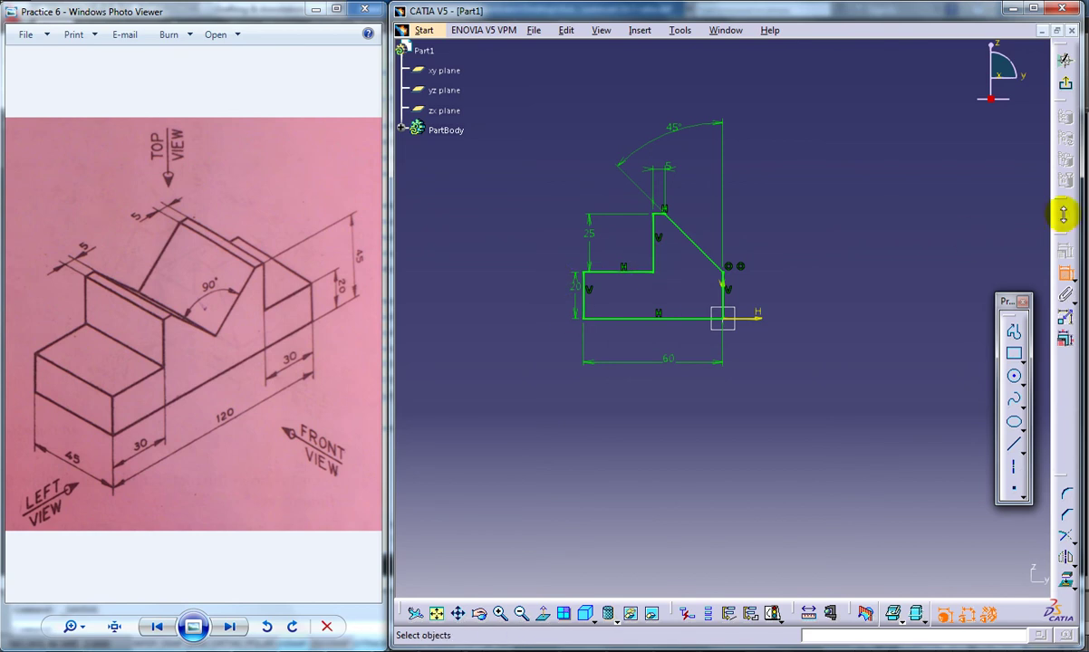
click(1065, 59)
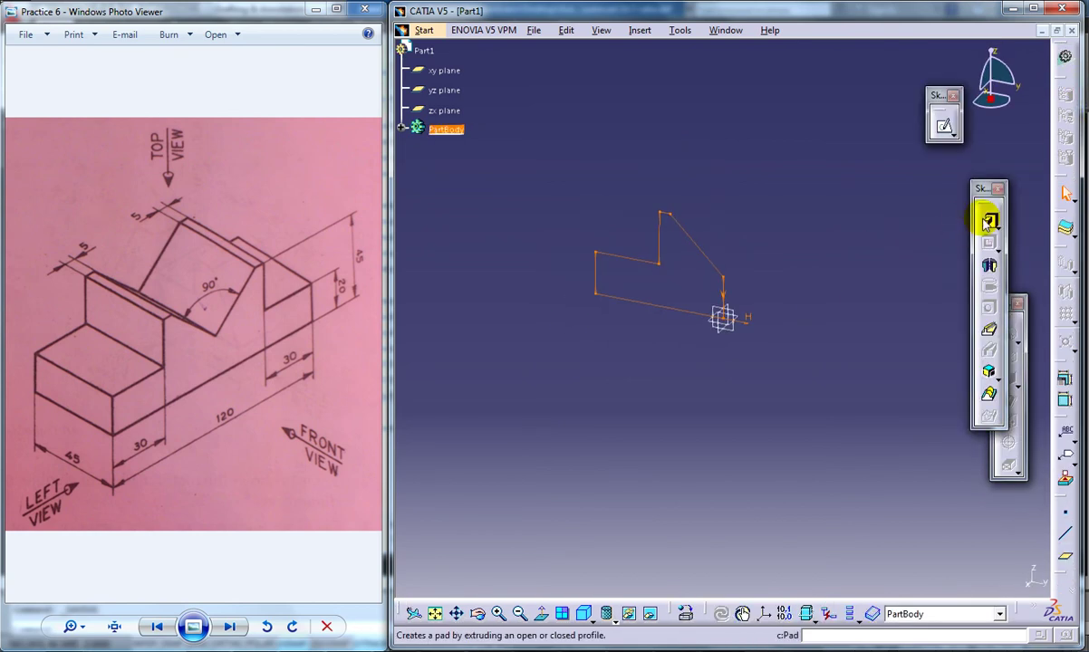
click(989, 220)
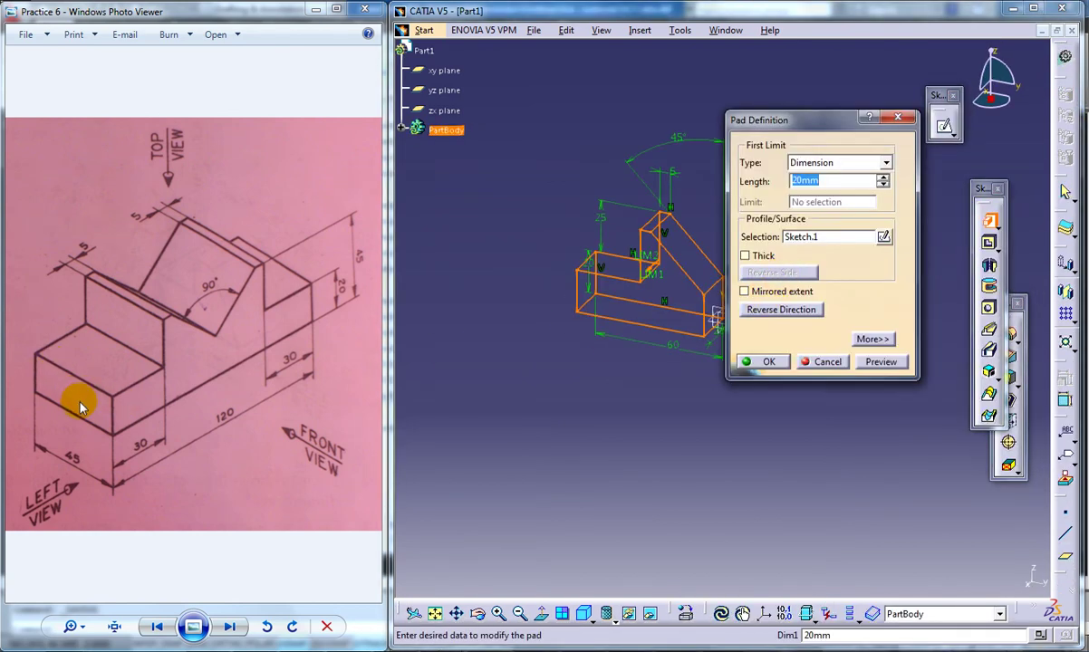
key(Return)
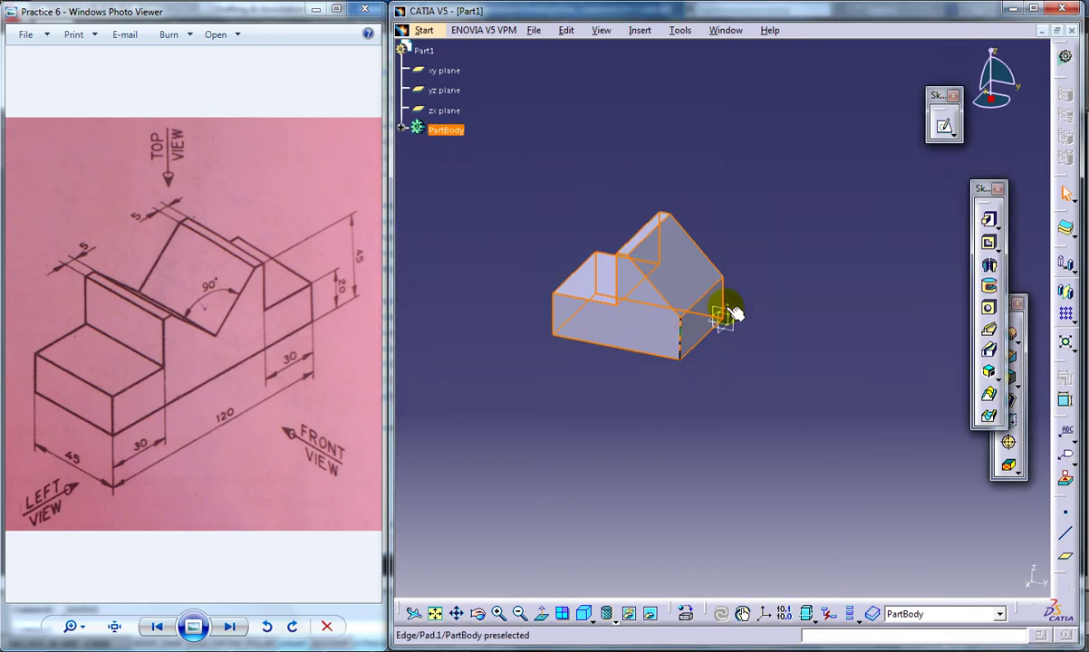
mouse_move(730, 310)
middle_down()
mouse_move(677, 234)
mouse_move(687, 282)
mouse_move(605, 245)
mouse_move(665, 335)
mouse_move(739, 363)
mouse_move(712, 309)
mouse_move(698, 324)
mouse_move(595, 246)
mouse_move(656, 305)
mouse_move(680, 312)
middle_up()
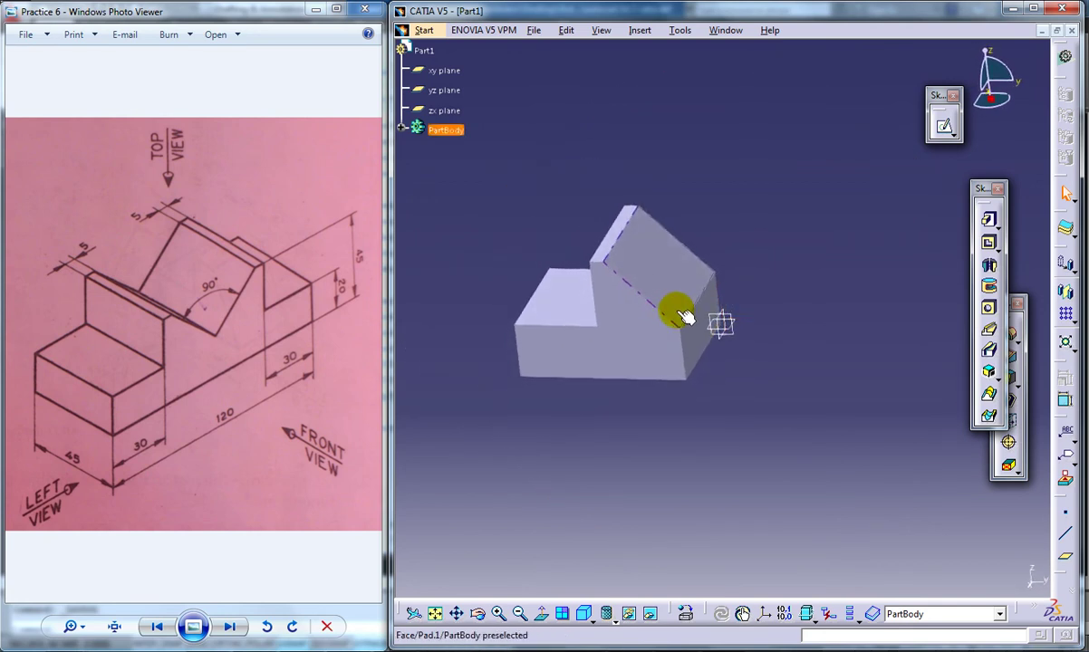
Apply a Symmetry transformation to Pad.1 about the zx plane
click(403, 131)
click(441, 149)
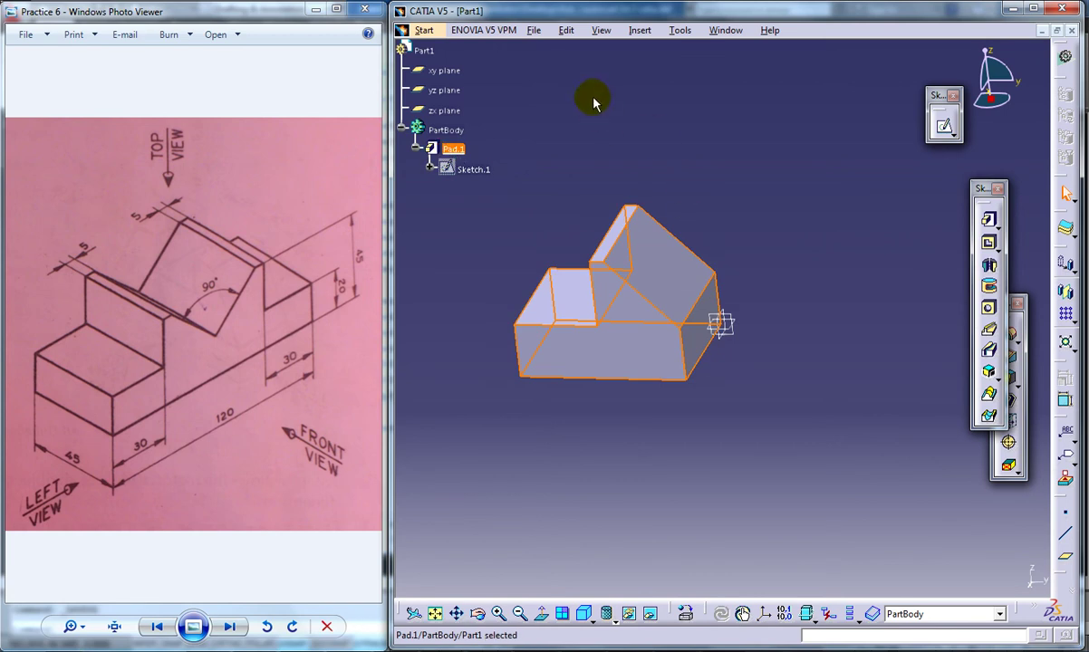
click(639, 34)
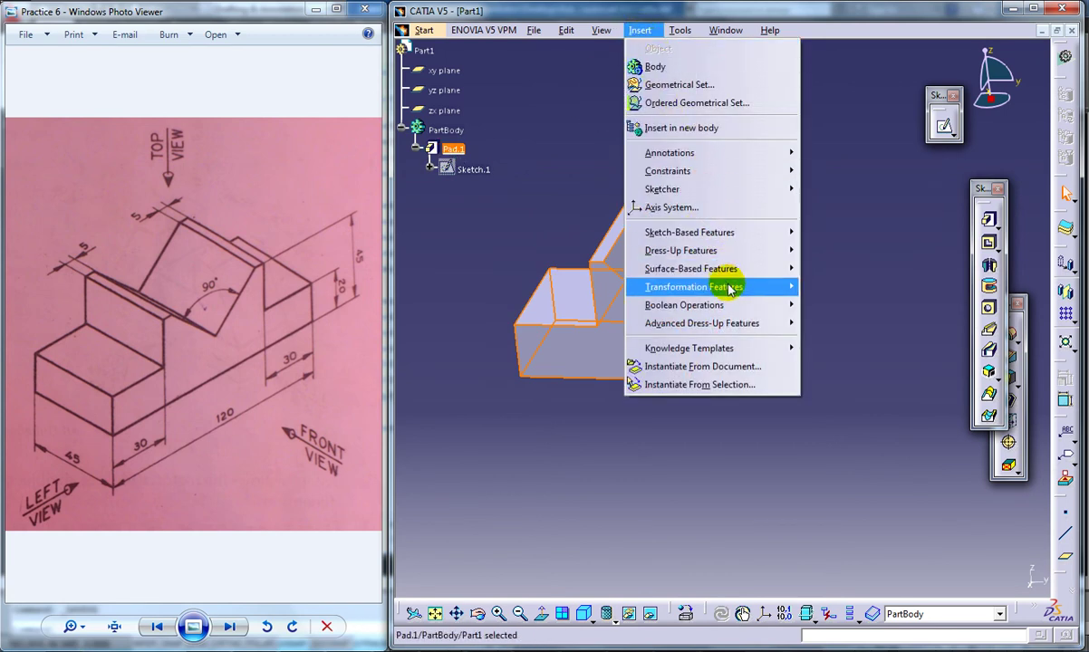
mouse_move(694, 288)
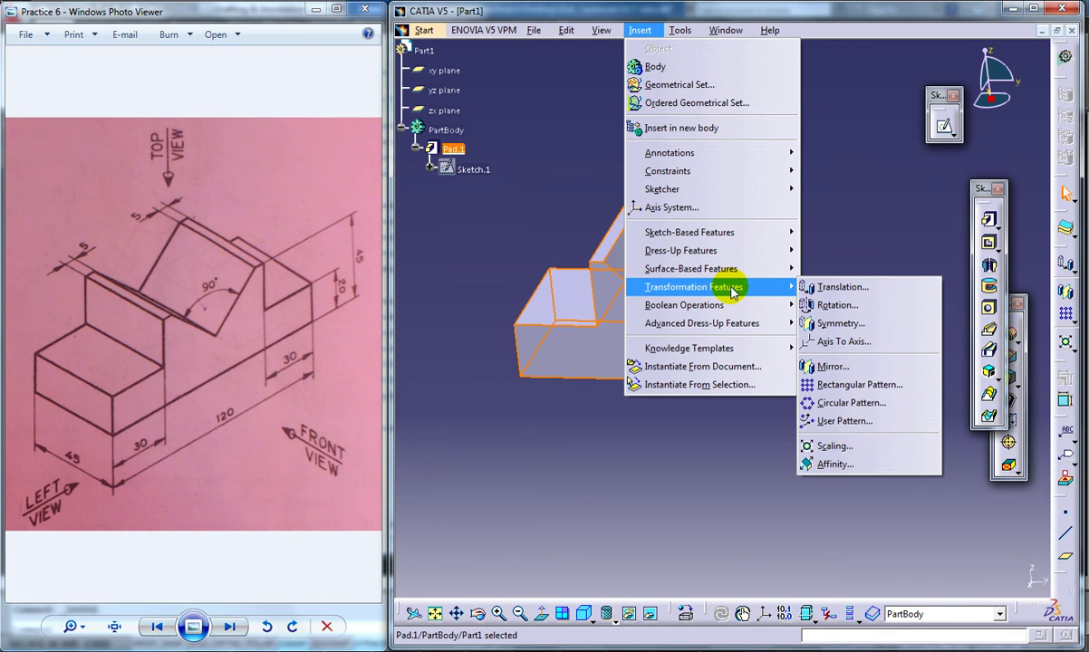
click(836, 325)
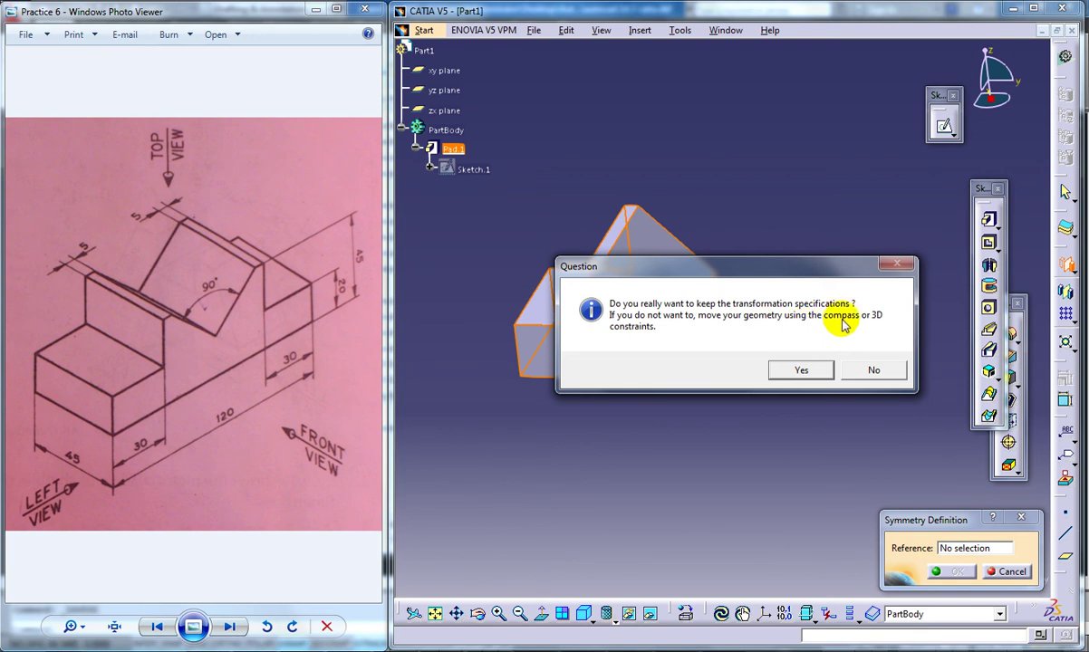
click(801, 372)
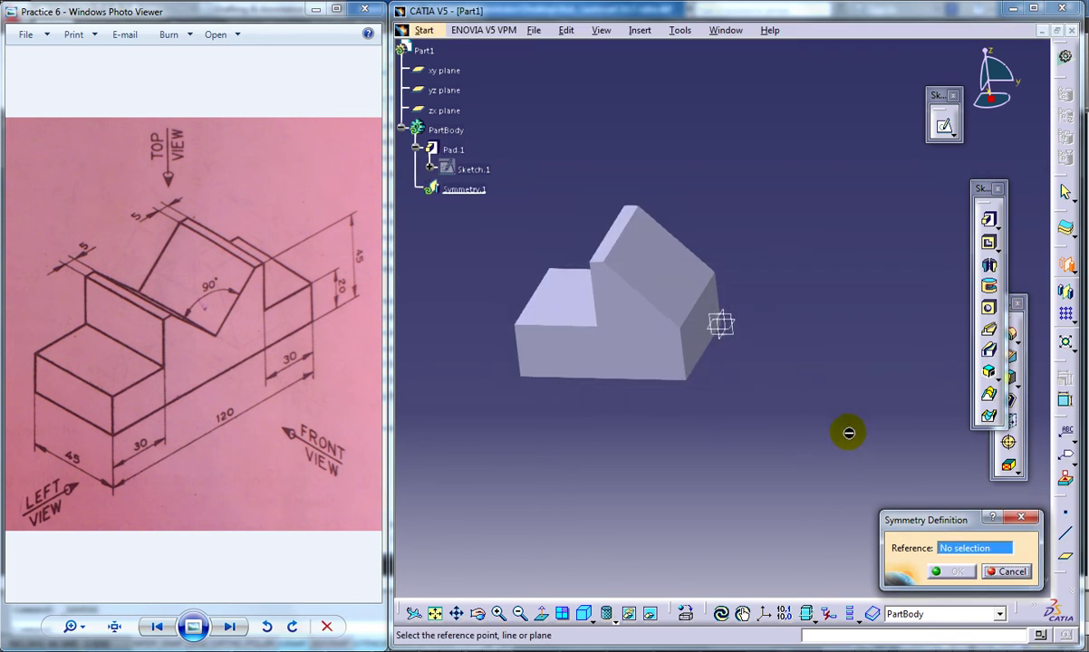
click(725, 338)
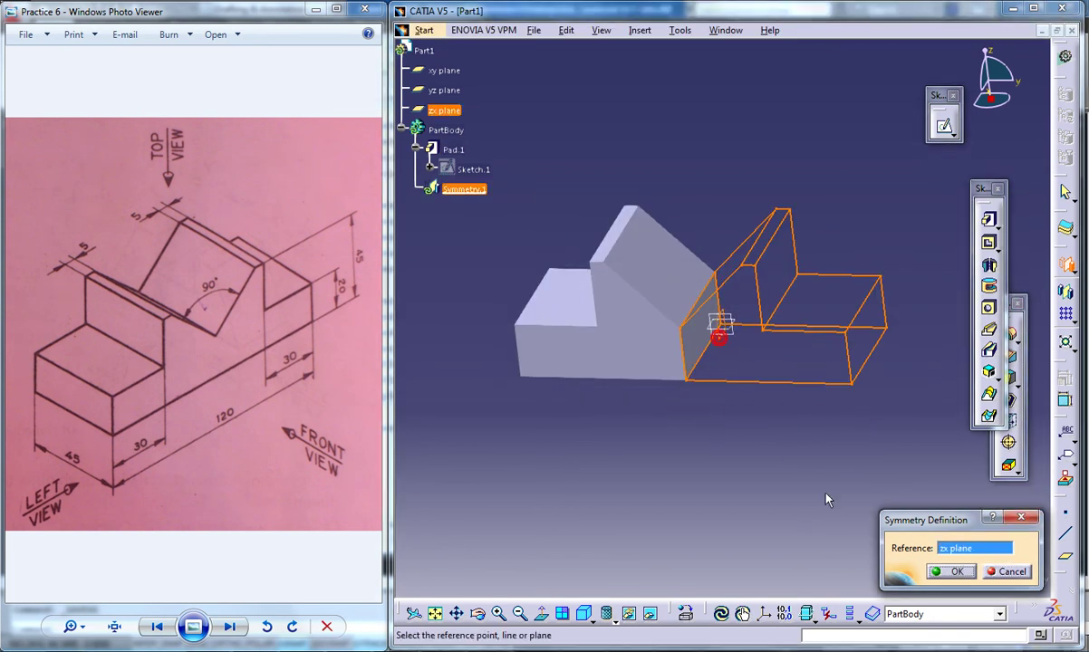
click(955, 573)
middle_drag(705, 463, 790, 416)
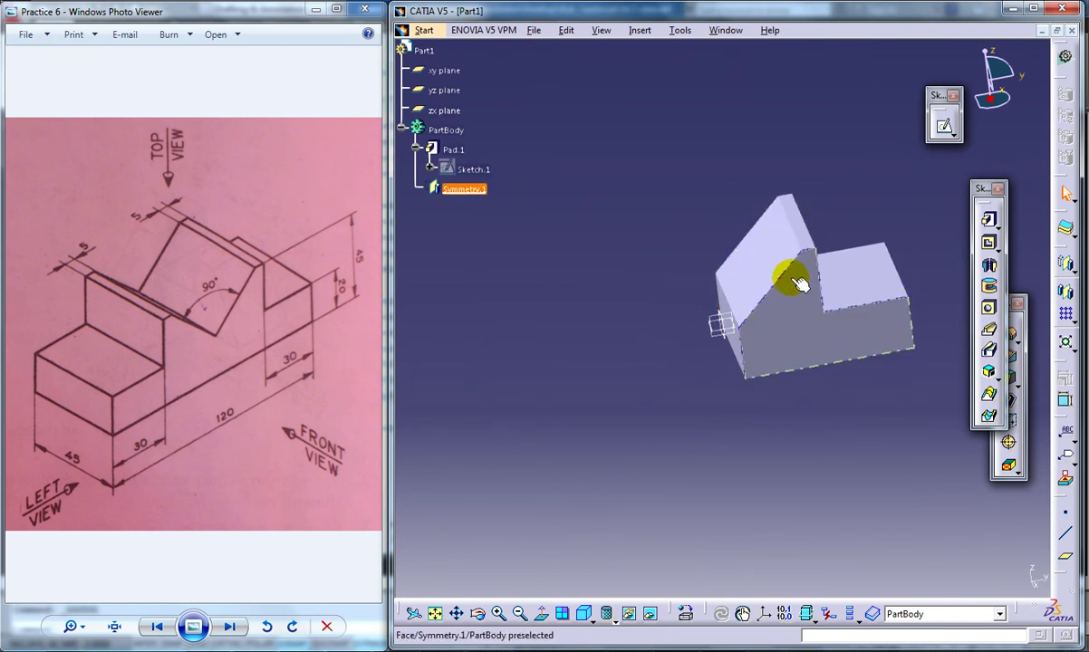
mouse_move(785, 282)
middle_down()
mouse_move(804, 329)
mouse_move(741, 321)
mouse_move(805, 270)
middle_up()
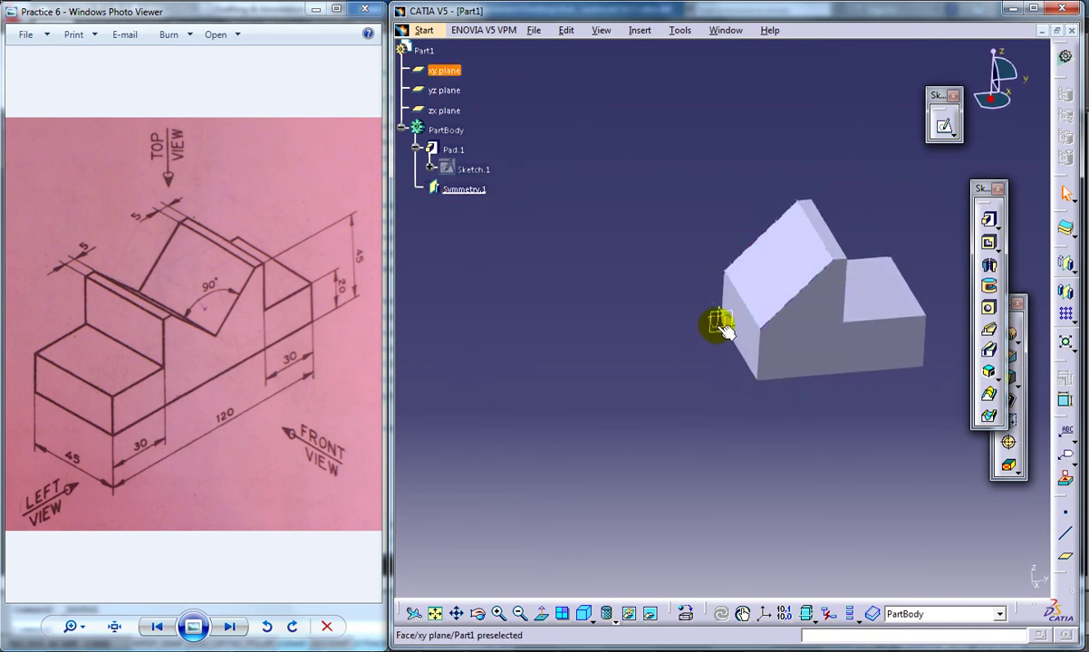
middle_drag(829, 281, 833, 251)
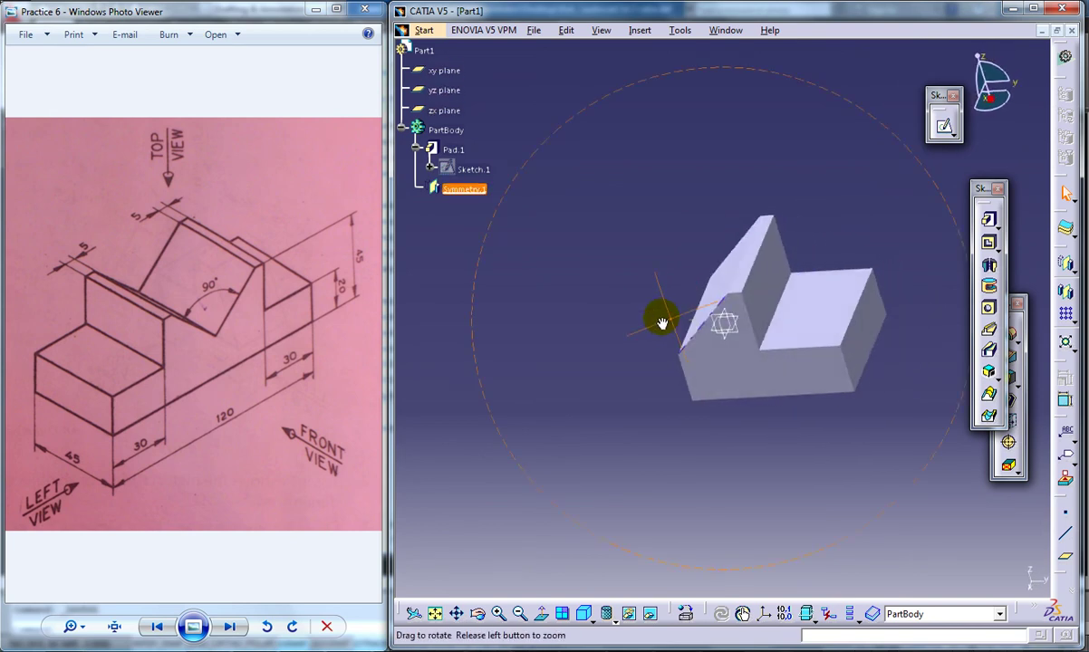
mouse_move(736, 236)
middle_down()
mouse_move(758, 324)
mouse_move(664, 309)
middle_up()
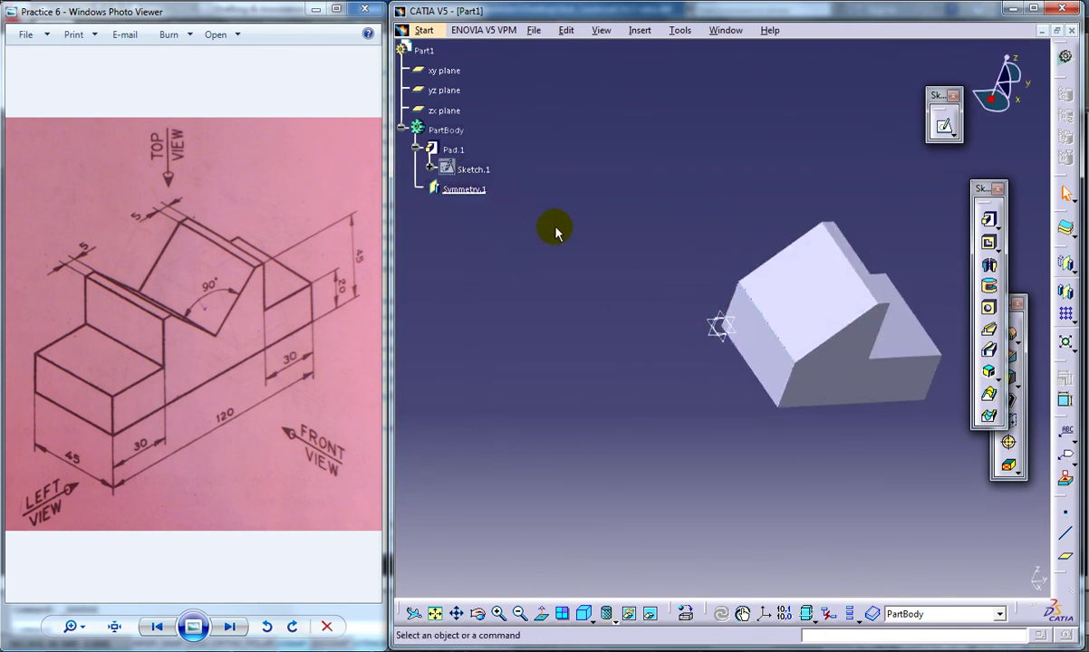
double_click(485, 171)
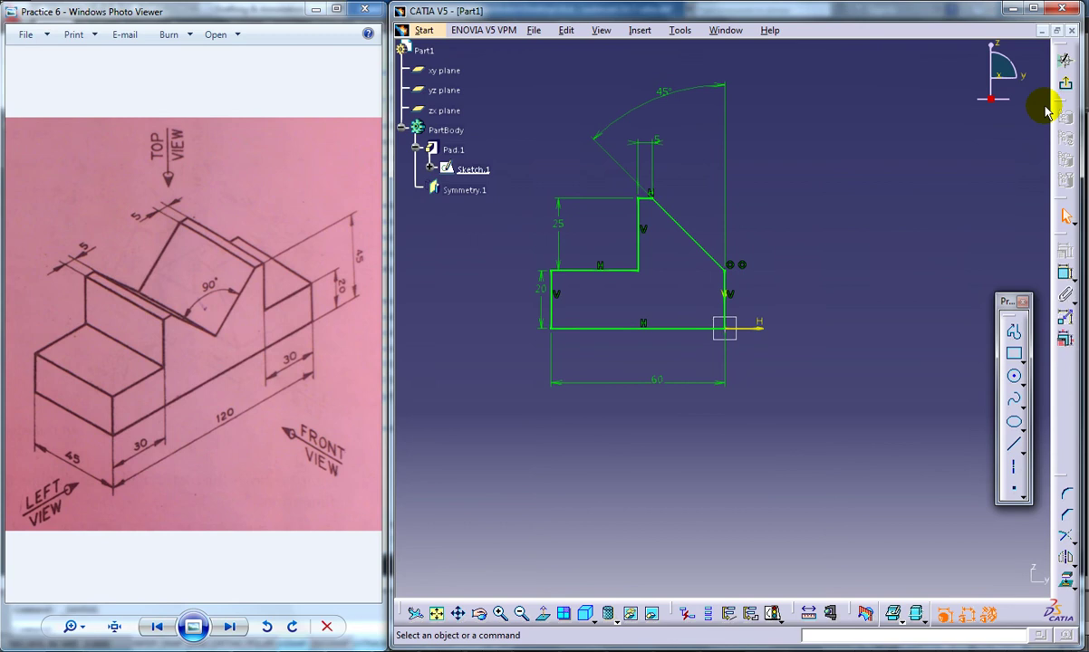
click(1066, 60)
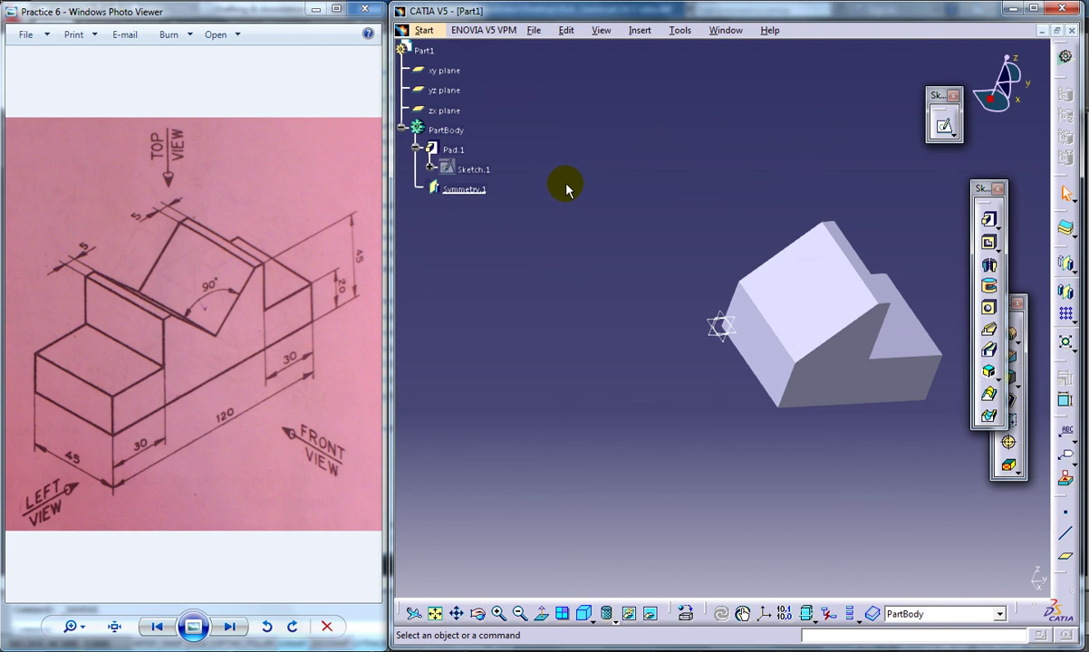
Undo the Symmetry.1 feature so the pad returns to its original side
key(ctrl+z)
mouse_move(637, 268)
middle_down()
mouse_move(539, 142)
mouse_move(540, 195)
middle_up()
middle_drag(747, 267, 697, 312)
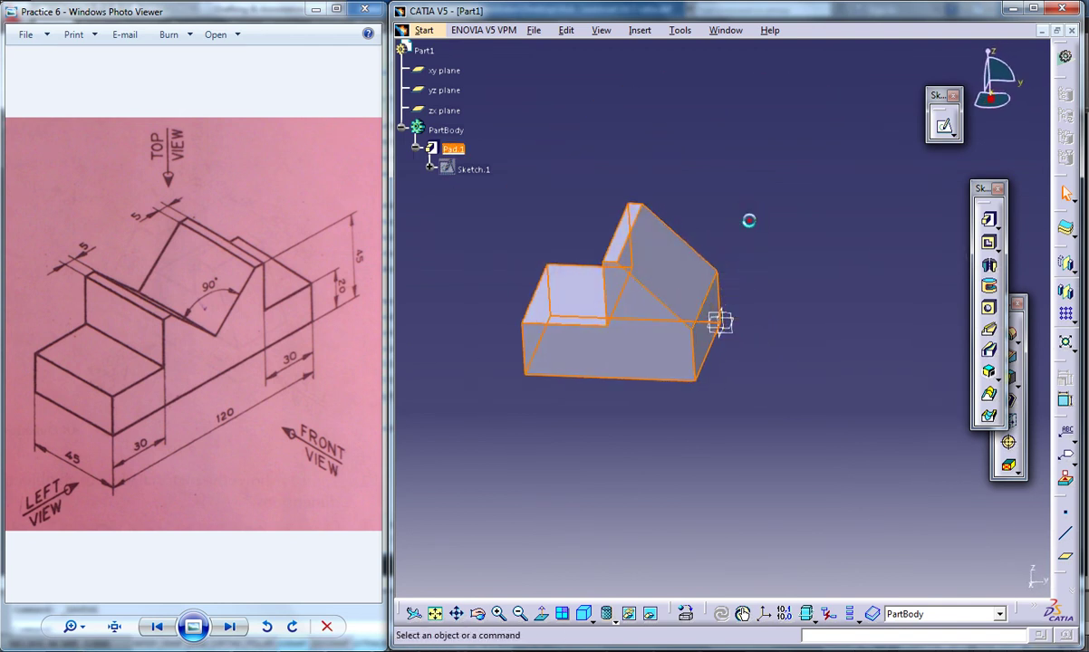
click(748, 219)
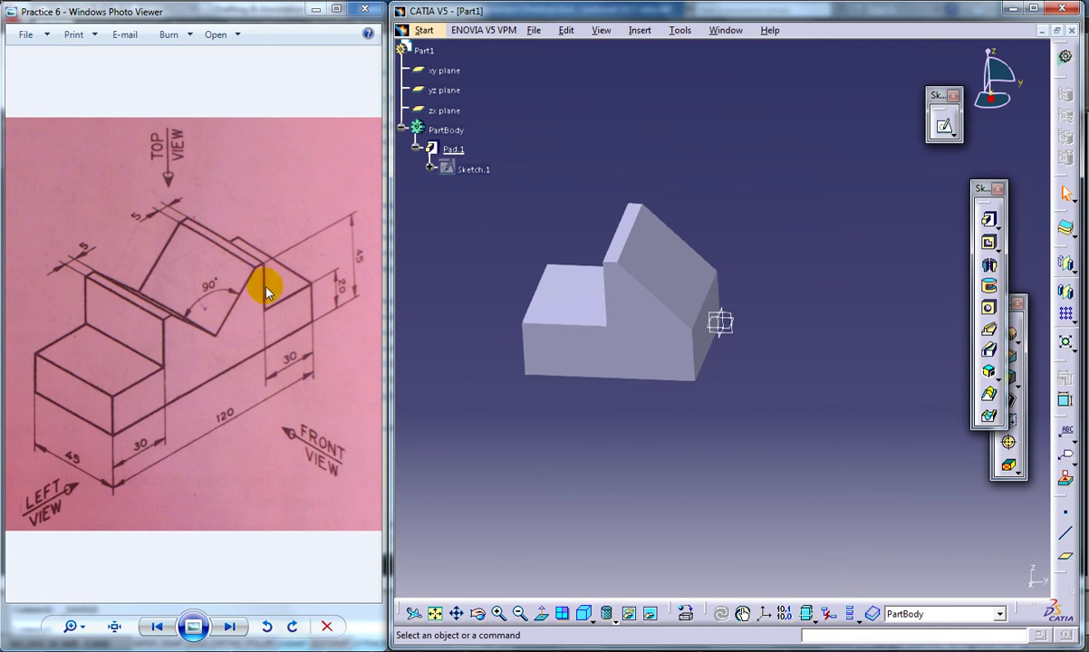
Mirror Pad.1 about the zx plane to form the full V-block
click(453, 150)
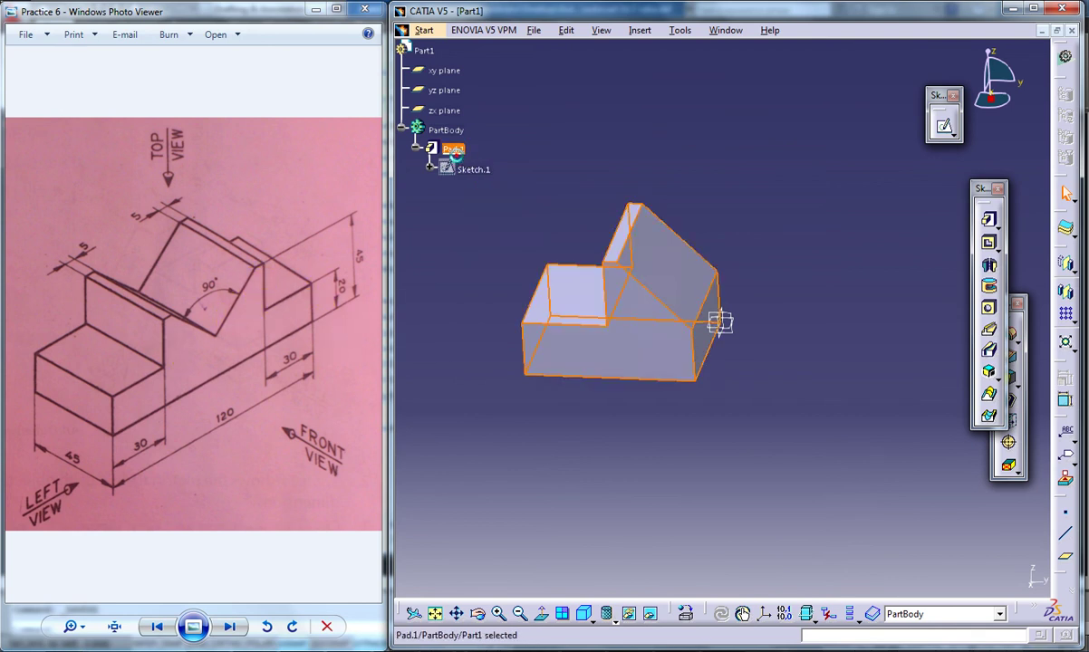
click(636, 35)
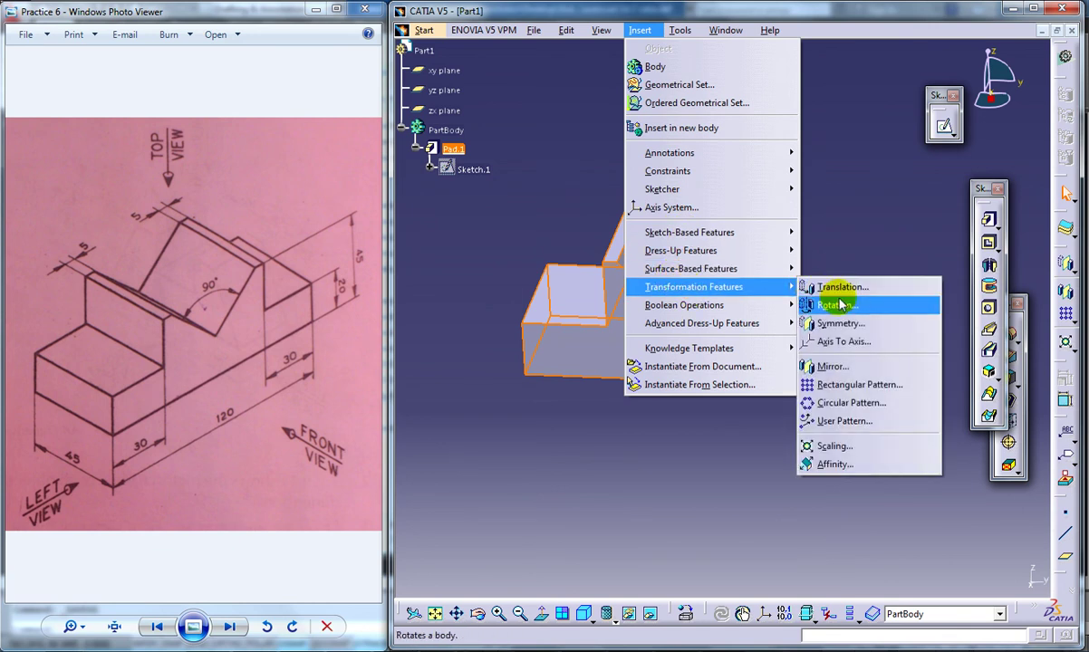
click(832, 367)
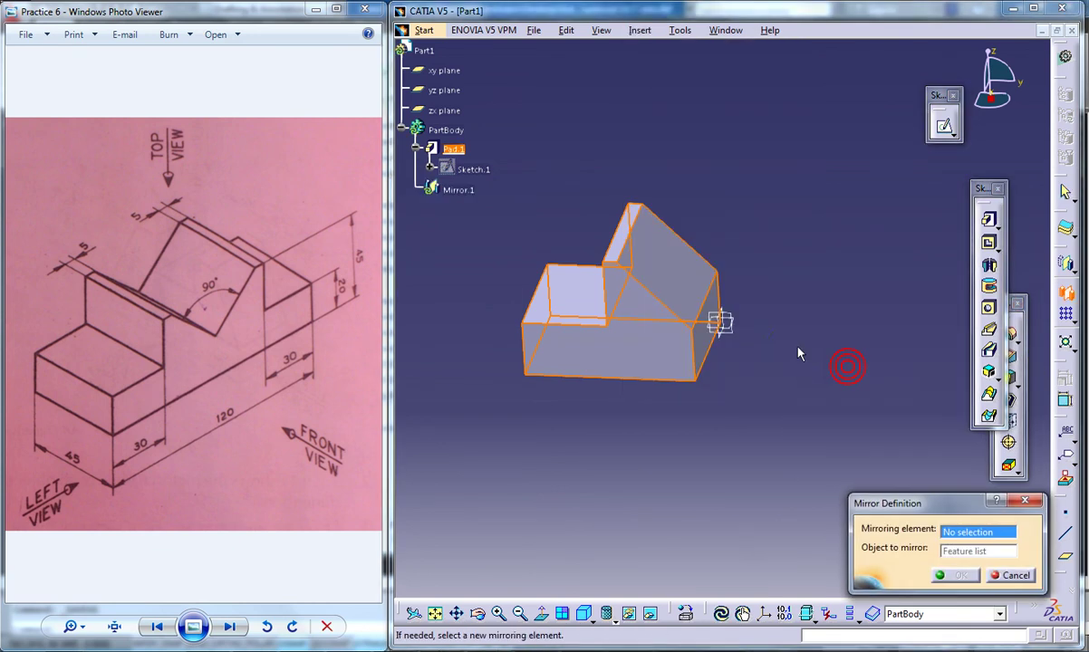
mouse_move(765, 359)
middle_down()
mouse_move(751, 340)
mouse_move(735, 345)
middle_up()
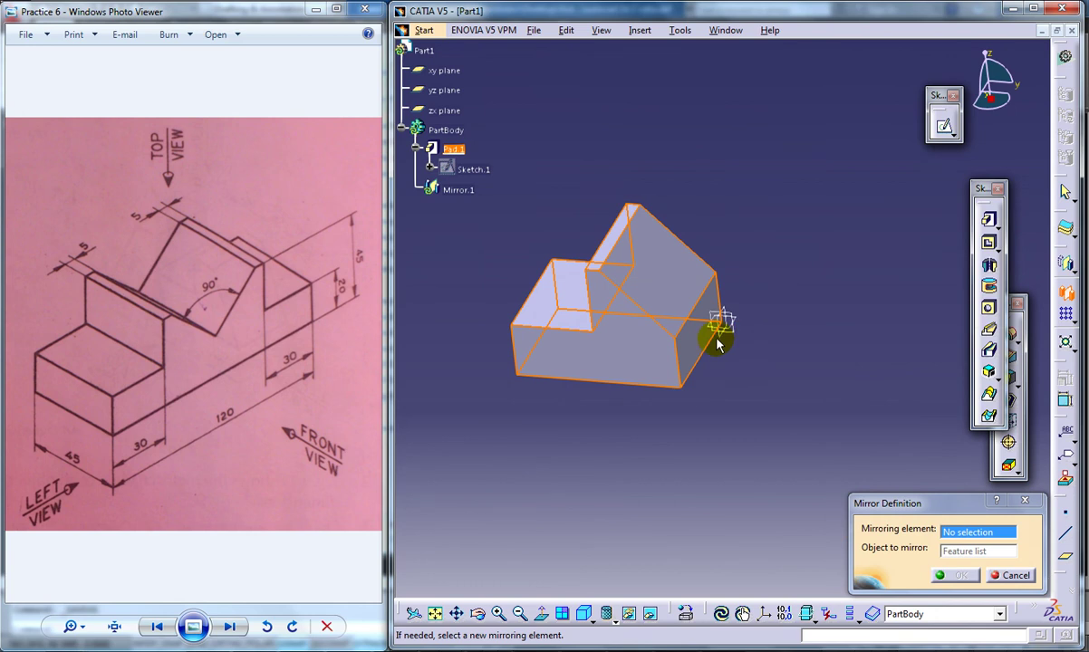
click(728, 342)
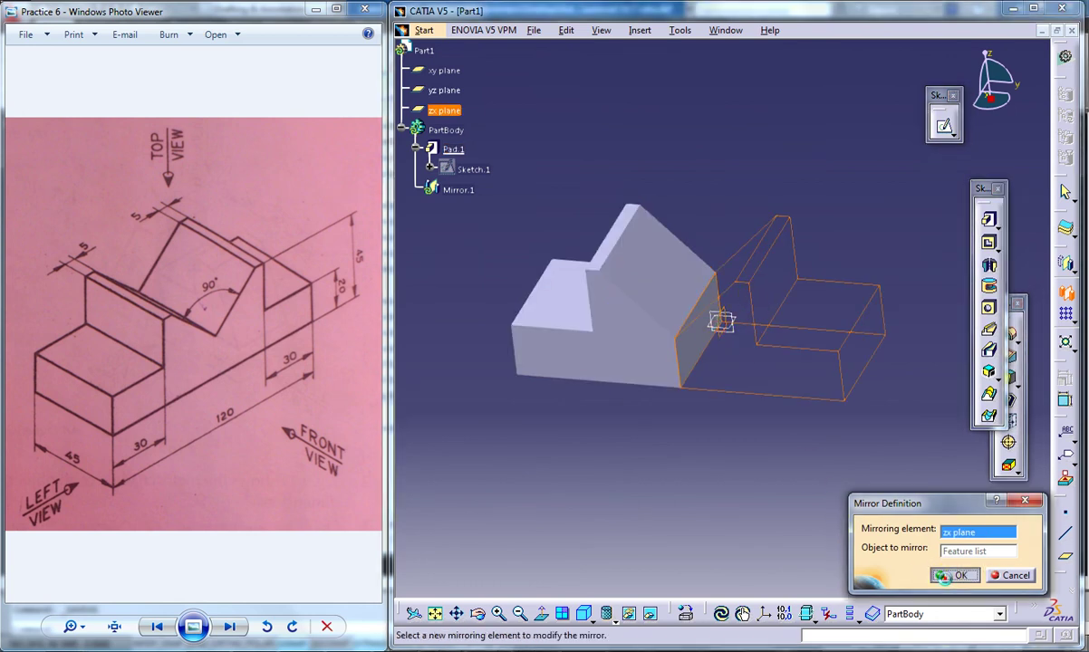
click(950, 575)
mouse_move(698, 406)
middle_down()
mouse_move(583, 253)
mouse_move(738, 391)
mouse_move(736, 294)
mouse_move(795, 315)
mouse_move(662, 292)
mouse_move(707, 299)
middle_up()
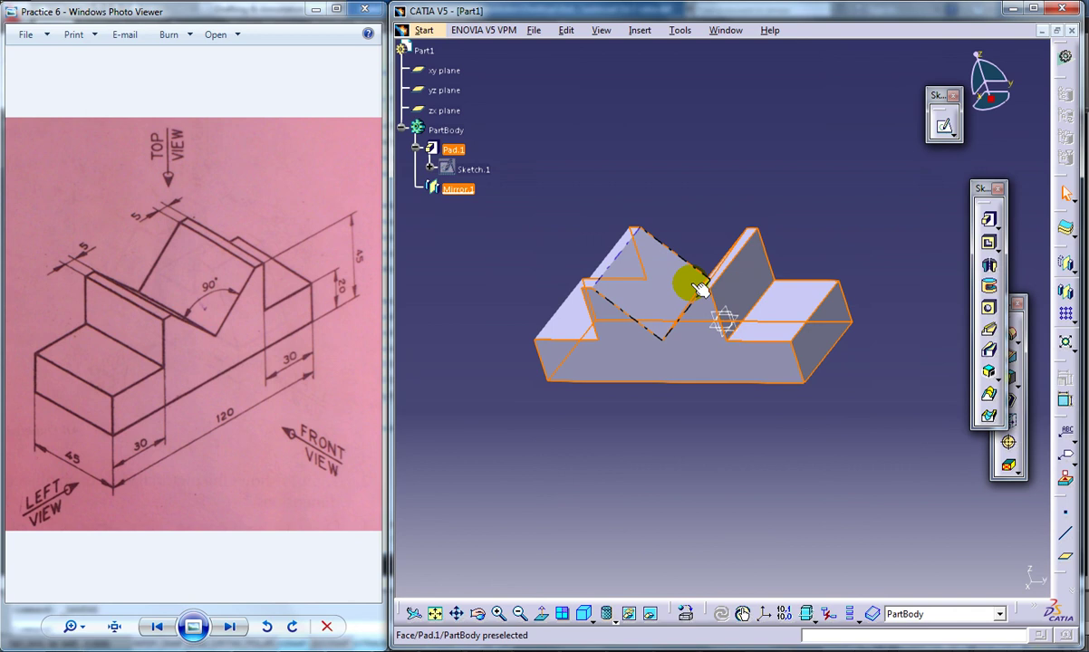